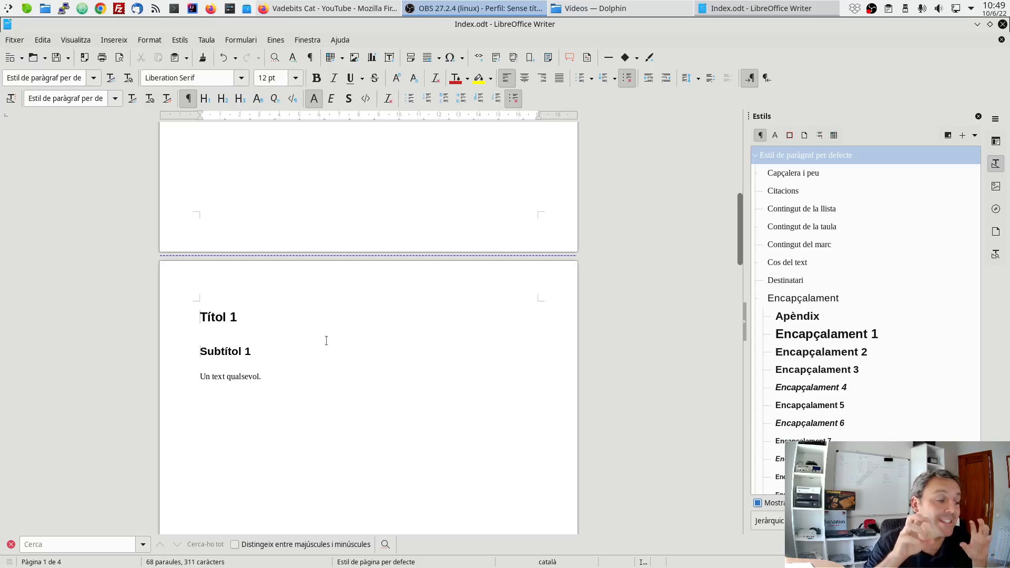
# Check which paragraph style is assigned to the "Títol 1" heading on page 2.
pyautogui.moveTo(196, 317); pyautogui.dragTo(259, 316)
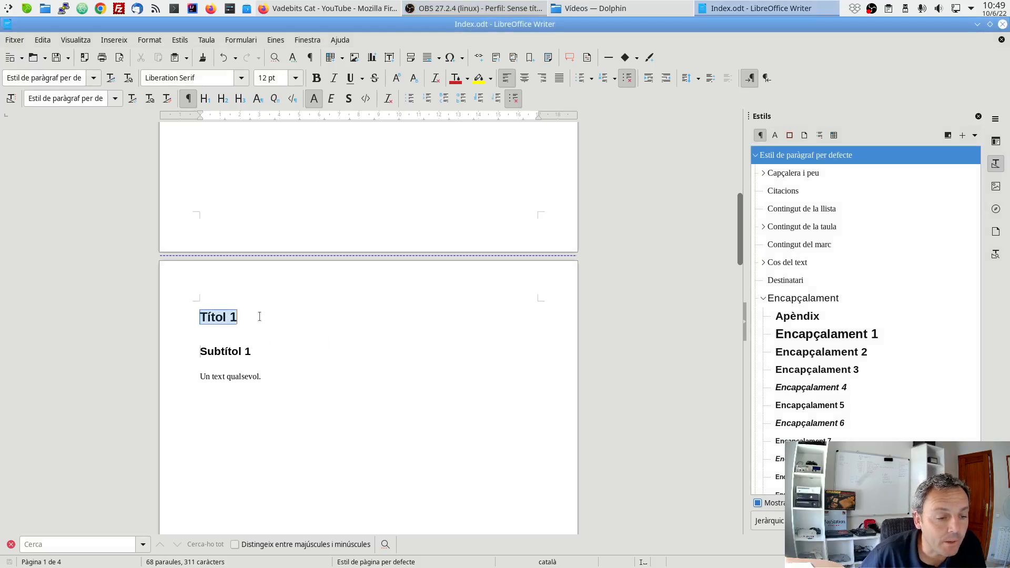
pyautogui.hotkey('ctrl', '1')
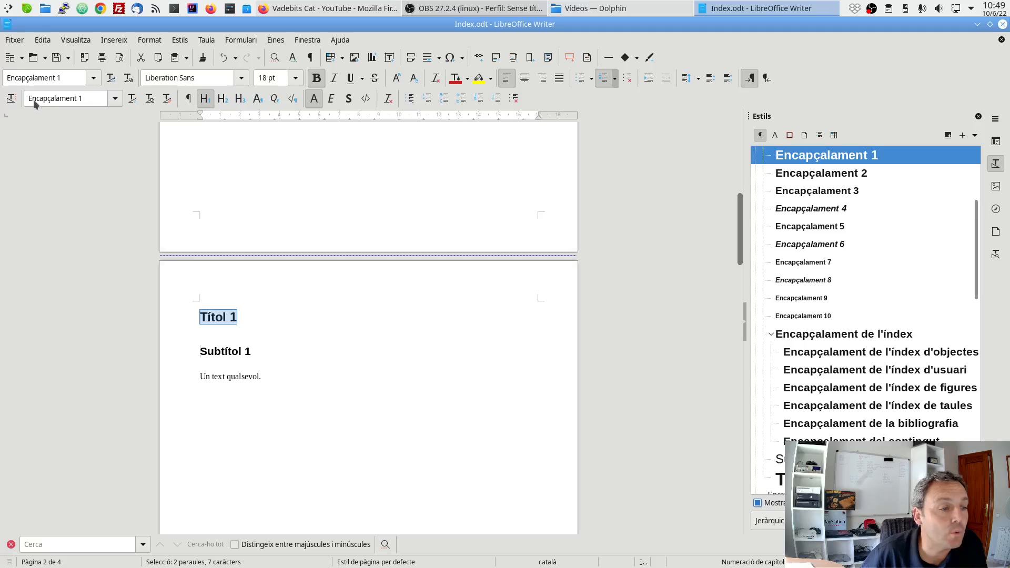
pyautogui.click(93, 80)
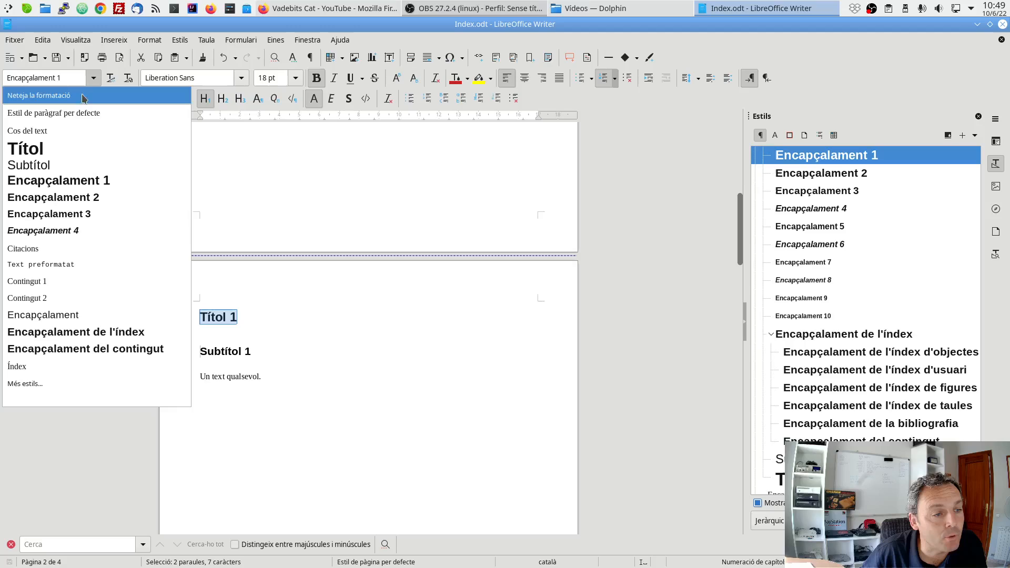
pyautogui.click(94, 79)
# Apply the Encapçalament 2 paragraph style to the "Subtítol 1" heading on page 2.
pyautogui.moveTo(196, 351); pyautogui.dragTo(280, 348)
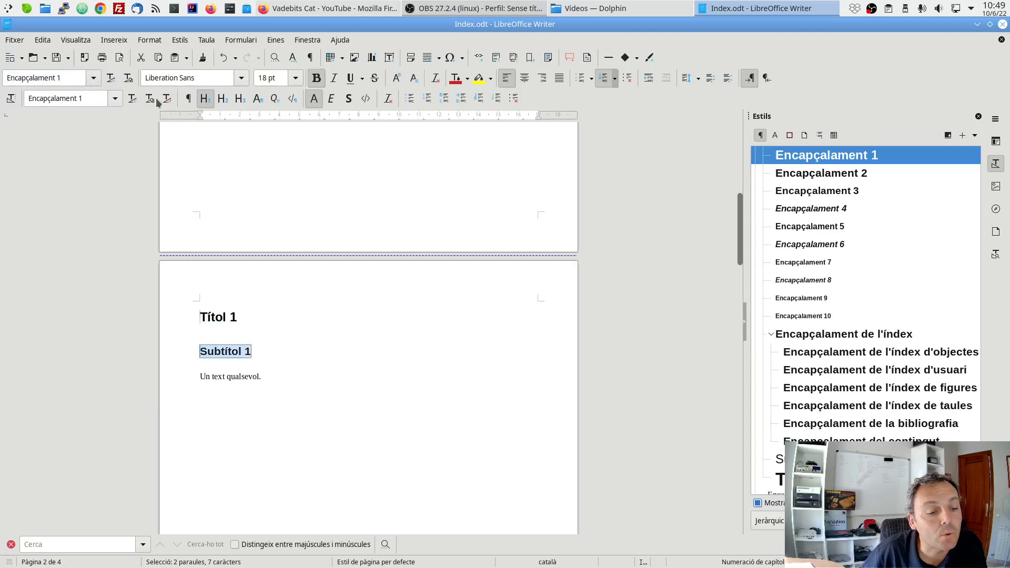
pyautogui.hotkey('ctrl', '2')
pyautogui.click(93, 78)
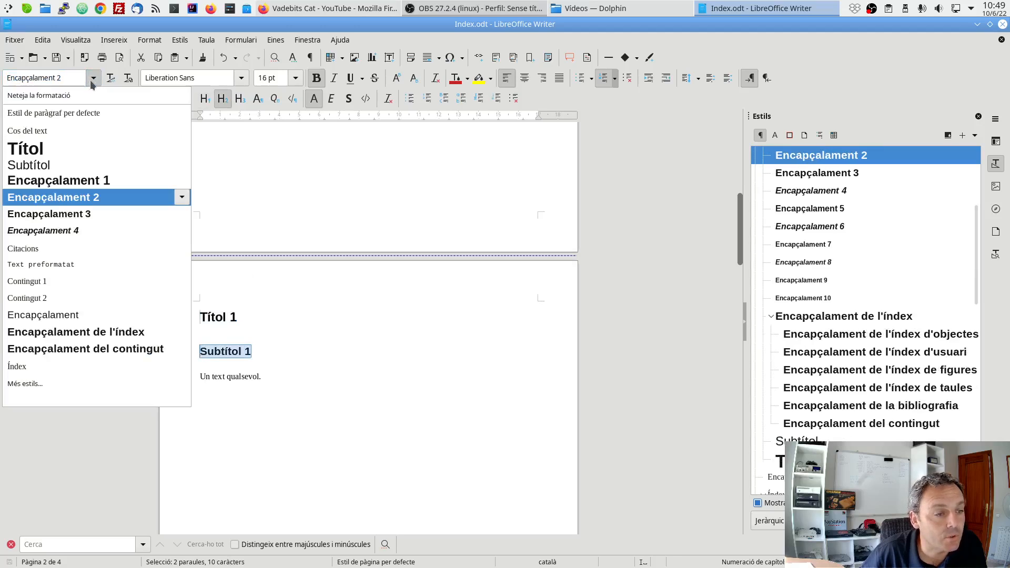
pyautogui.click(53, 197)
# Compare the table of contents on the first page with the titles and subtitles on the following pages.
pyautogui.scroll(10, 386, 230)
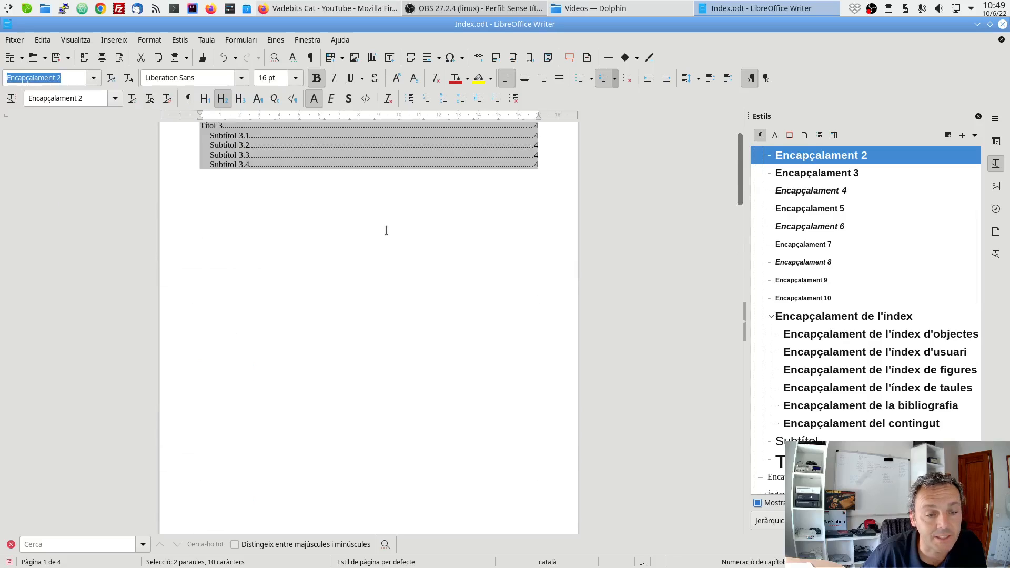
pyautogui.click(370, 239)
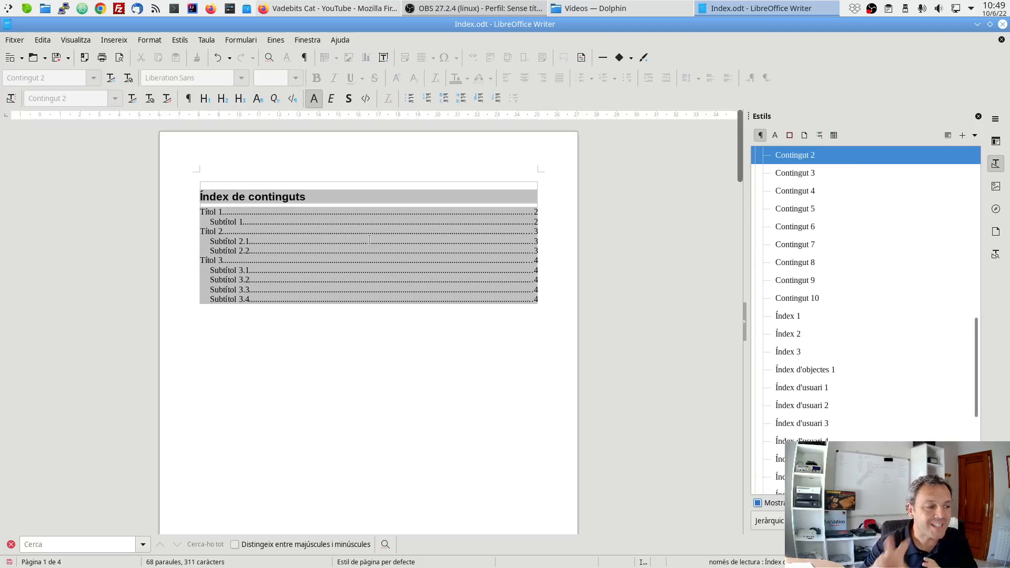
pyautogui.scroll(-10, 370, 239)
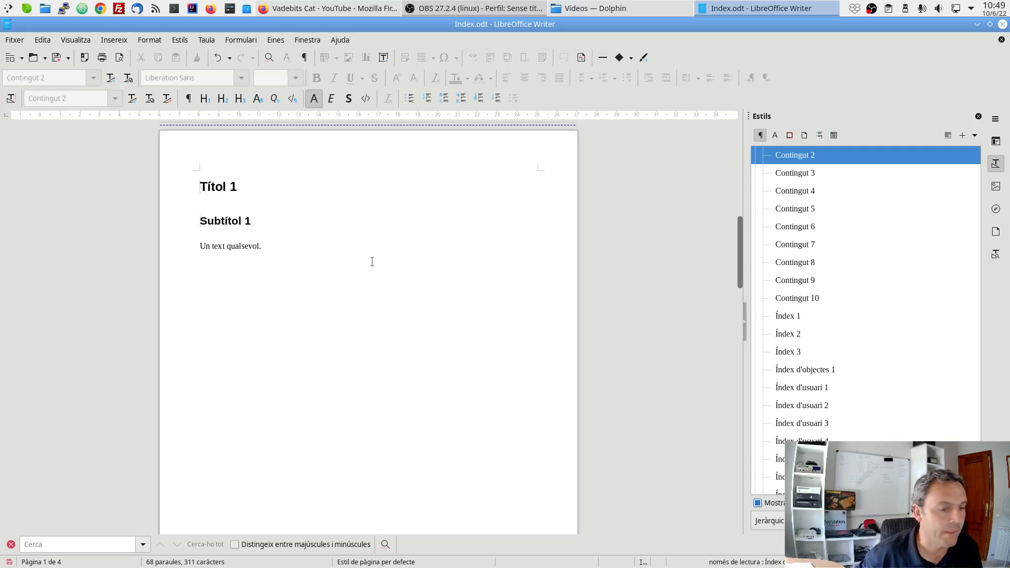
pyautogui.scroll(10, 372, 261)
pyautogui.scroll(-18, 372, 261)
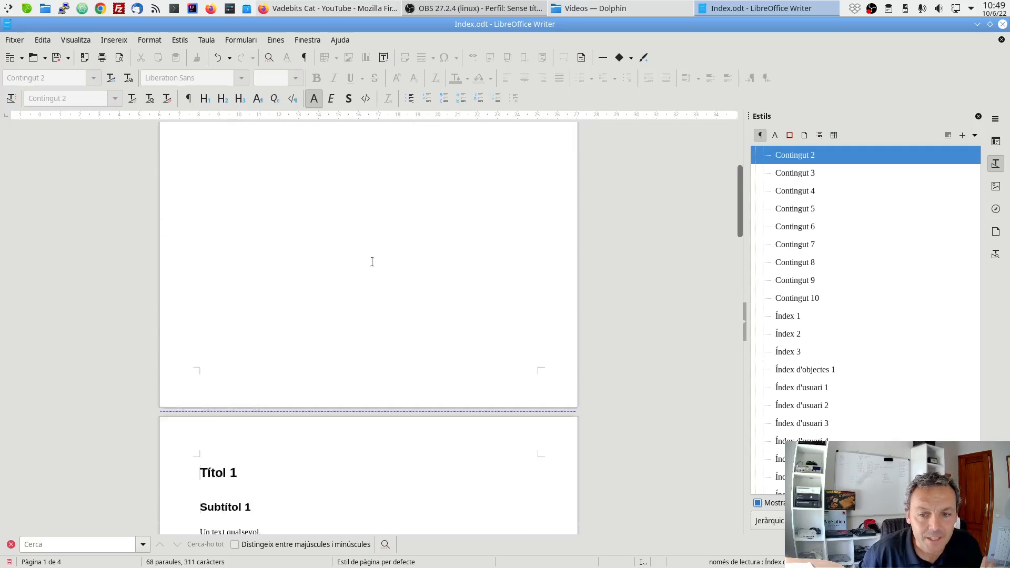
pyautogui.scroll(-6, 372, 262)
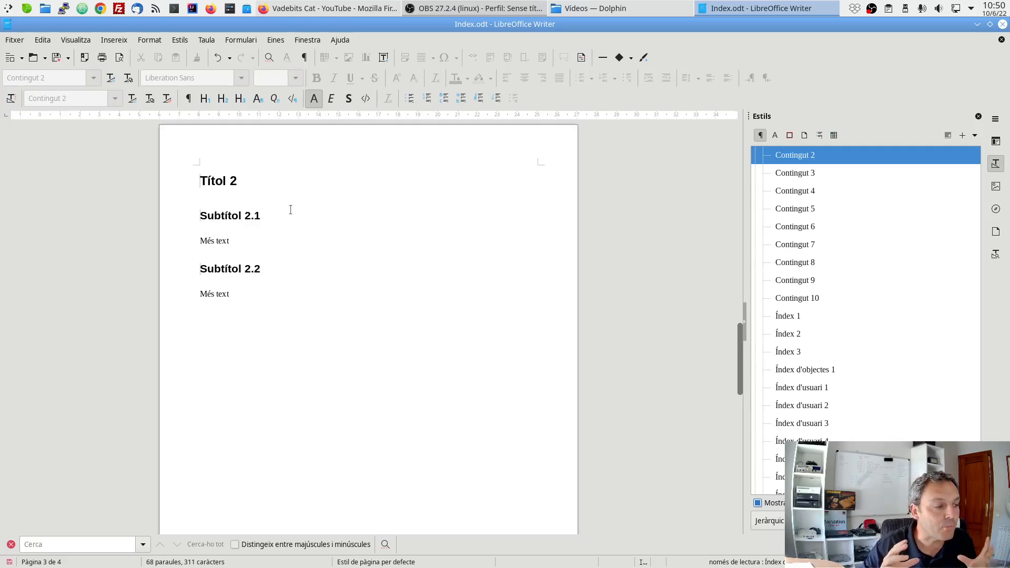
pyautogui.scroll(15, 291, 209)
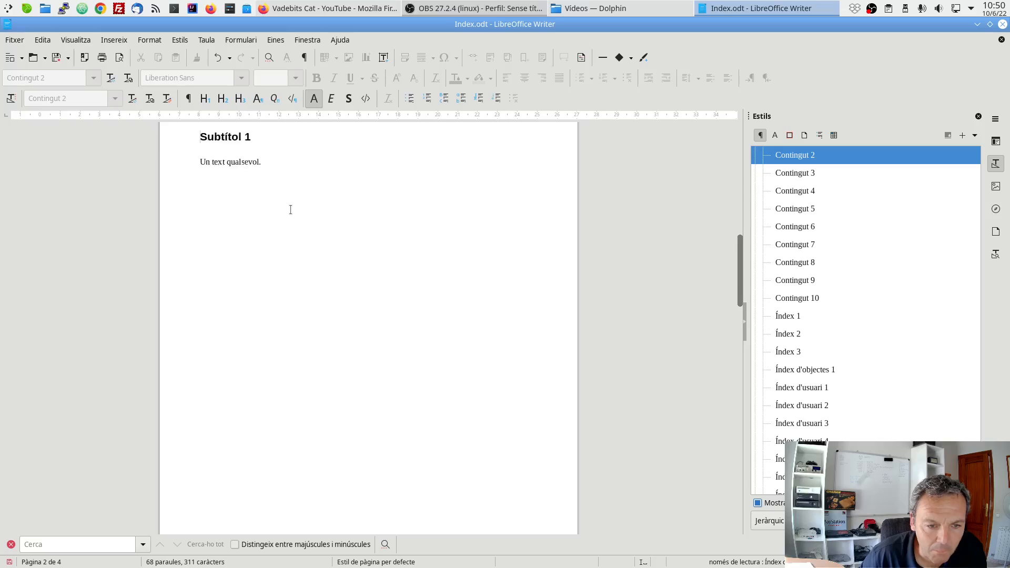
pyautogui.scroll(-3, 290, 209)
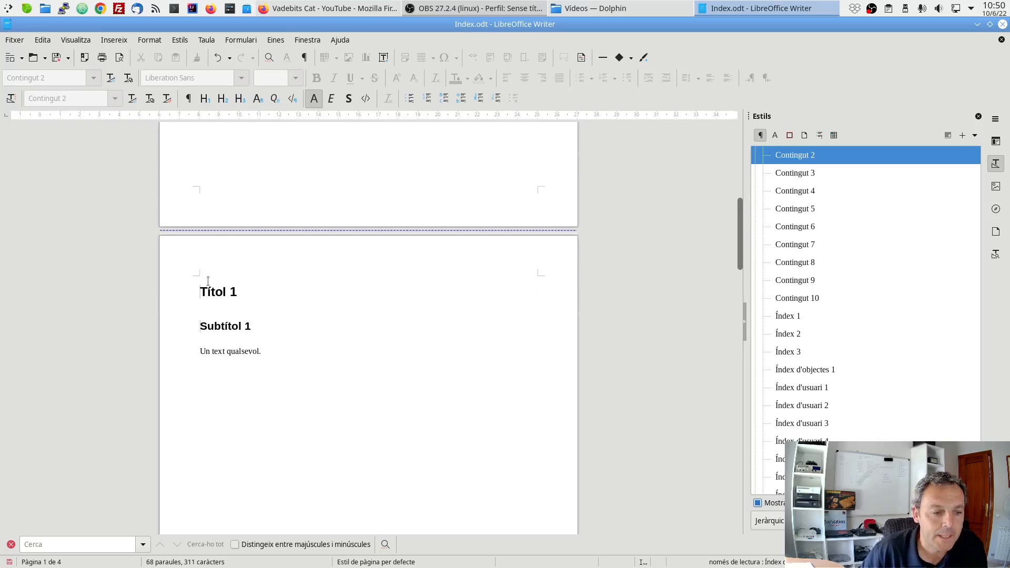
# Examine the paragraph styles of the "Títol 1", "Subtítol 1" and "Títol 2" headings.
pyautogui.moveTo(200, 292); pyautogui.dragTo(312, 292)
pyautogui.scroll(-4, 411, 348)
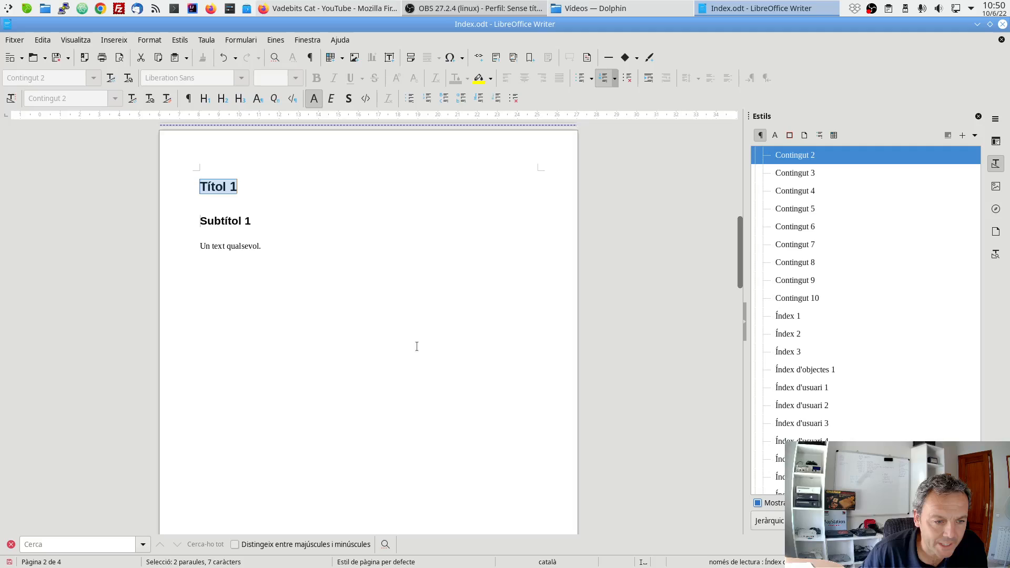
pyautogui.moveTo(200, 221); pyautogui.dragTo(289, 218)
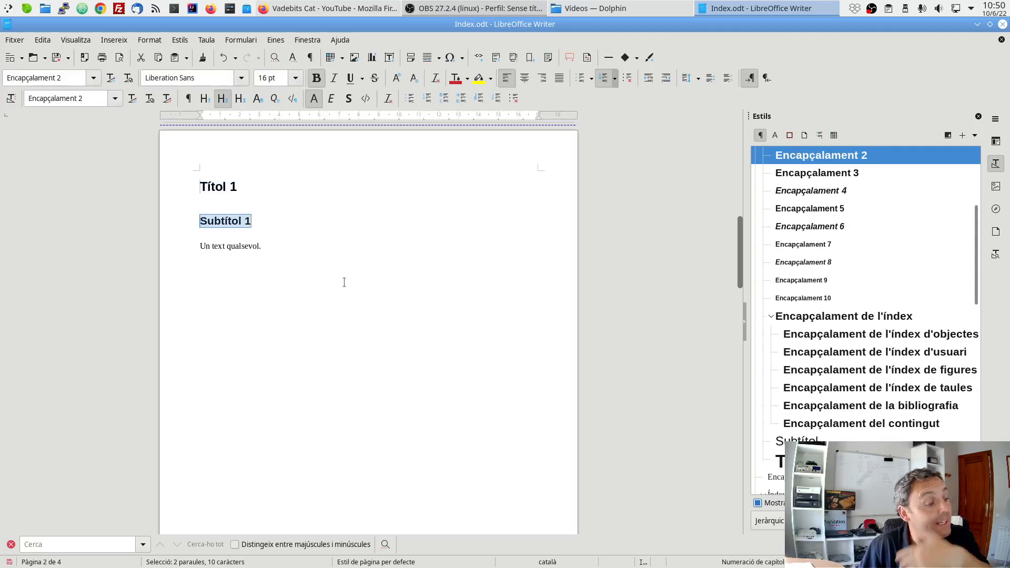
pyautogui.scroll(-15, 344, 282)
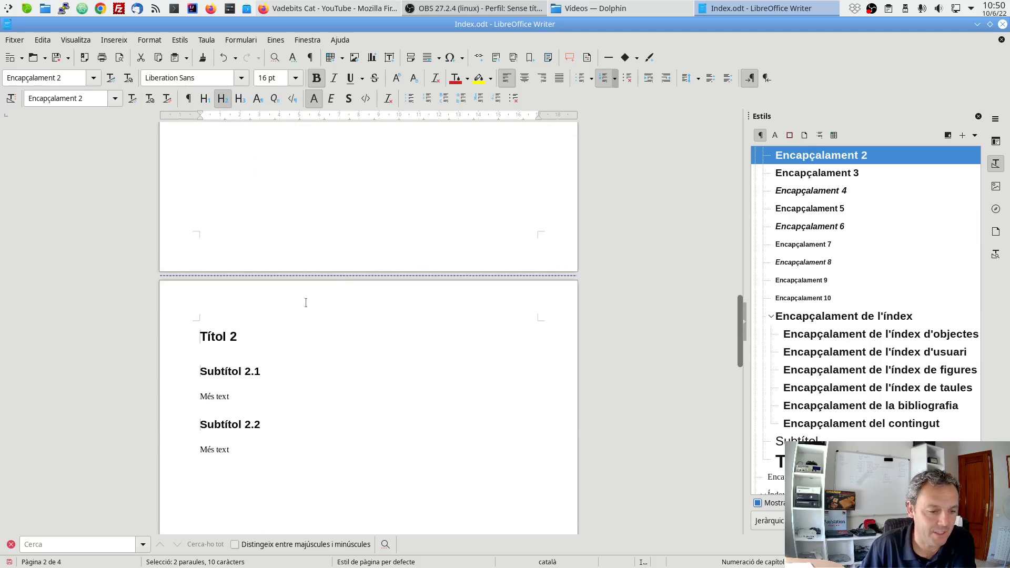
pyautogui.moveTo(200, 338); pyautogui.dragTo(325, 334)
pyautogui.scroll(8, 325, 337)
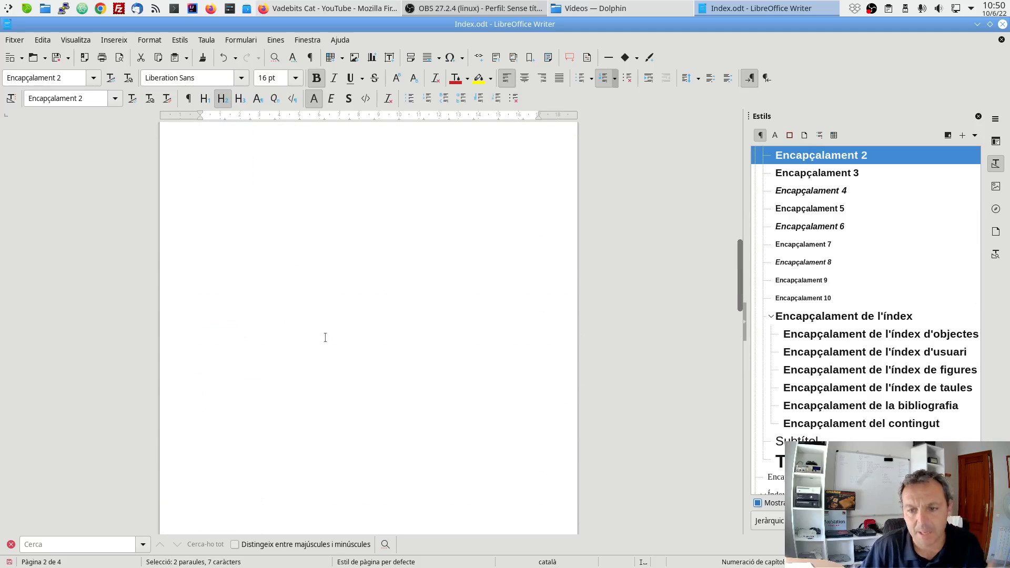
pyautogui.scroll(10, 325, 337)
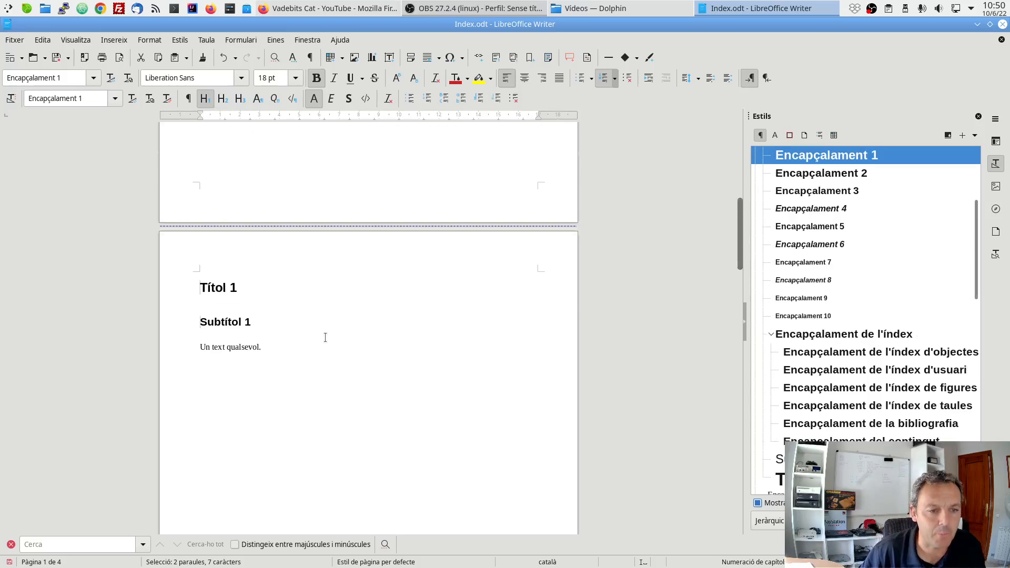
pyautogui.scroll(5, 325, 337)
pyautogui.scroll(-4, 324, 336)
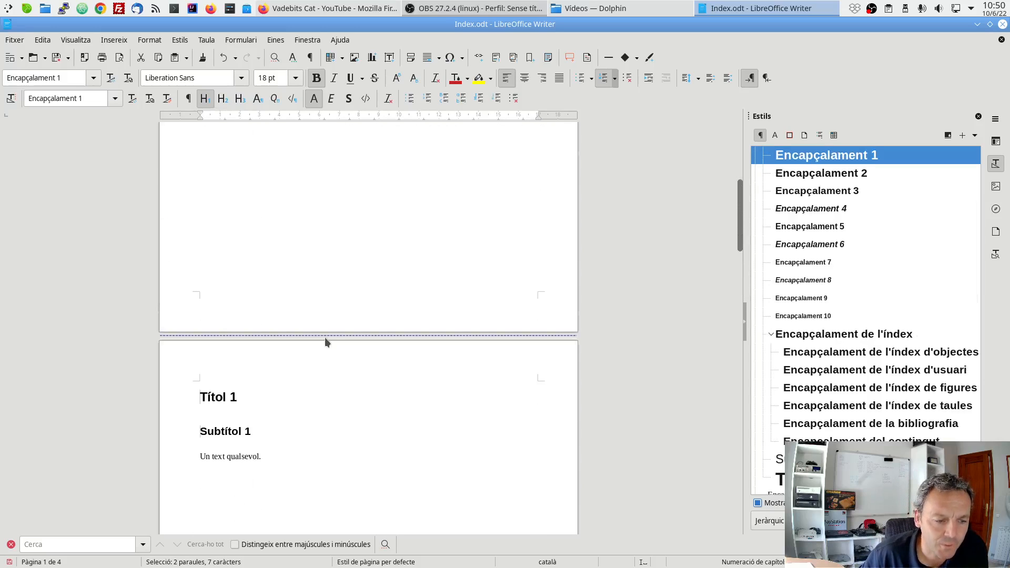
# Modify the Encapçalament 1 paragraph style so that its Western font family is Black Ops One.
pyautogui.click(216, 397)
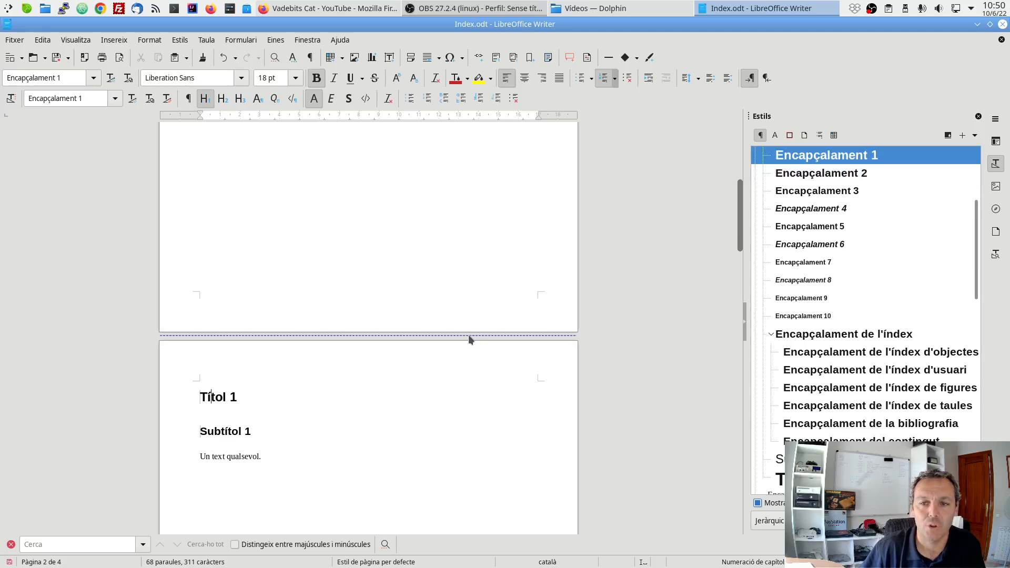
pyautogui.scroll(-2, 468, 335)
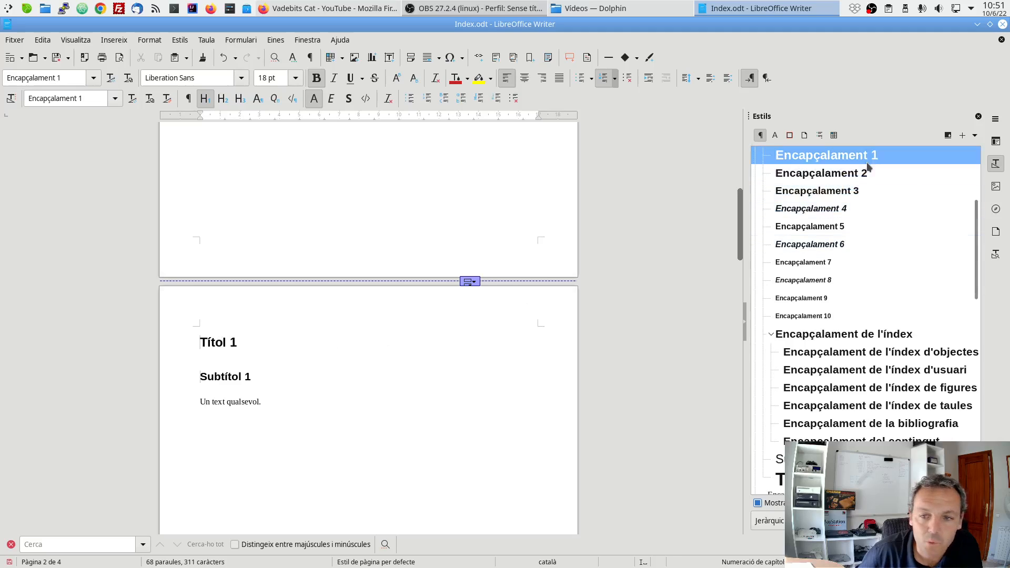
pyautogui.rightClick(825, 152)
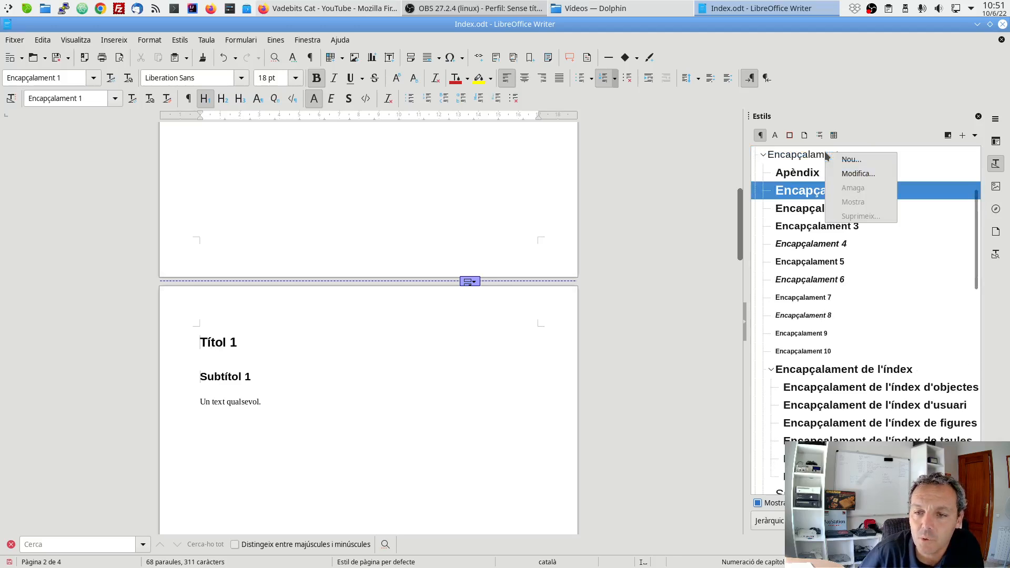
pyautogui.click(798, 191)
pyautogui.rightClick(798, 192)
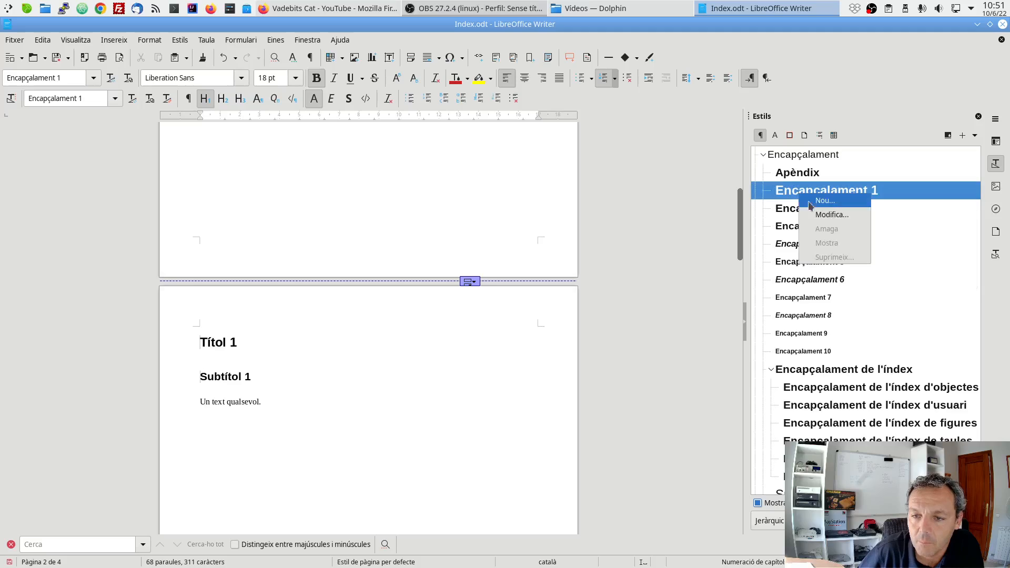
pyautogui.click(816, 214)
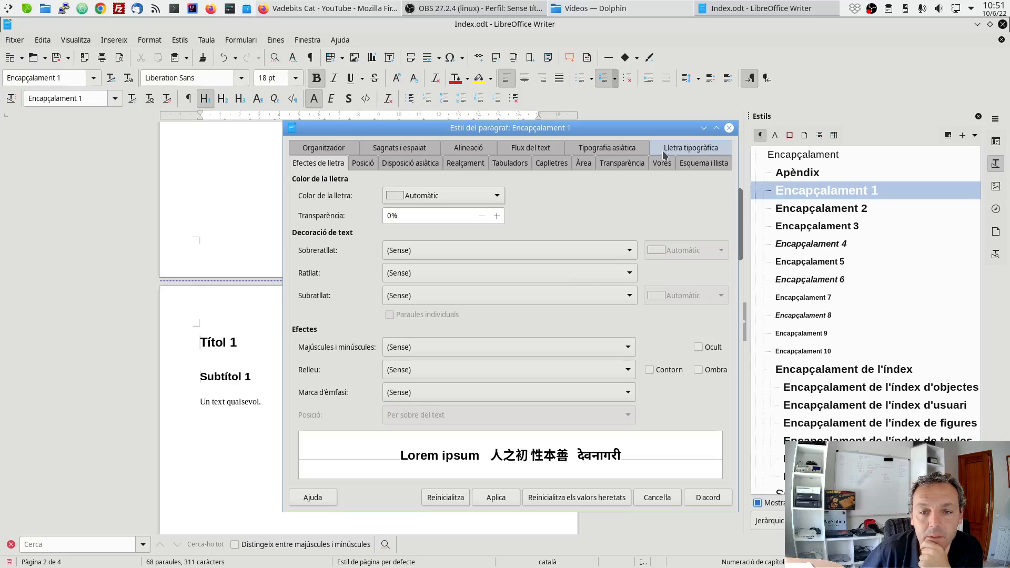
pyautogui.click(691, 148)
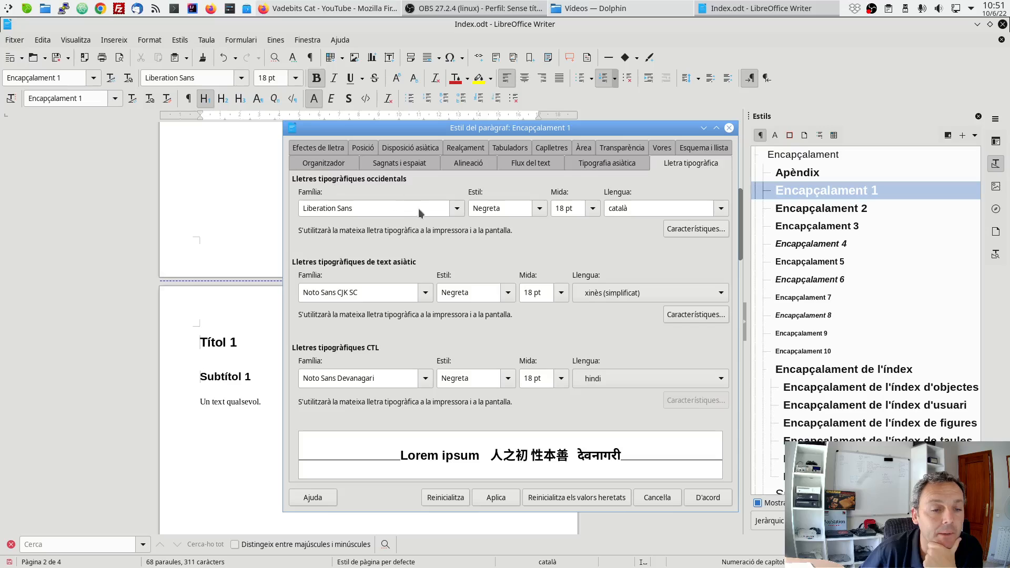
pyautogui.click(459, 209)
pyautogui.scroll(-4, 421, 258)
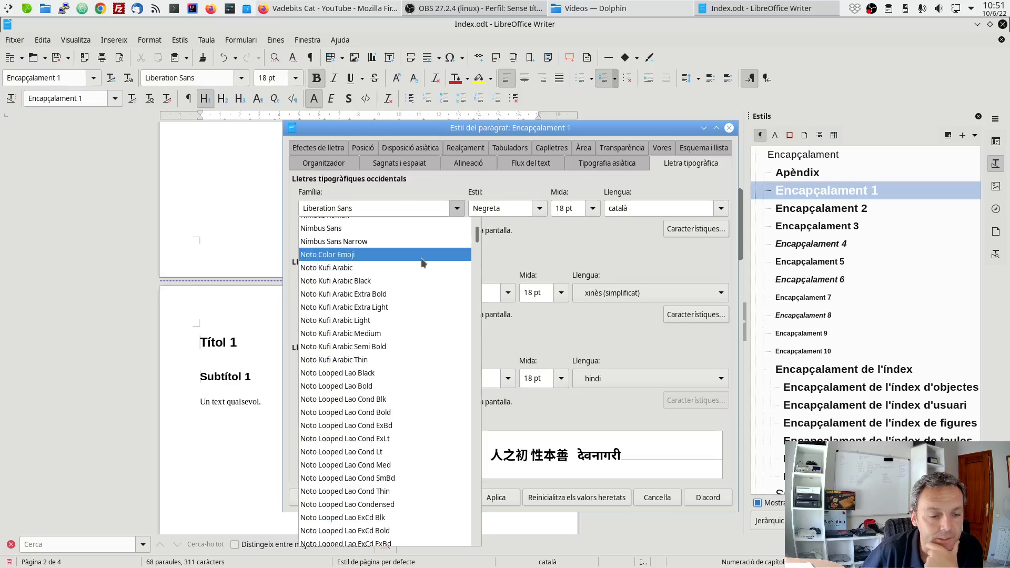
pyautogui.scroll(20, 421, 257)
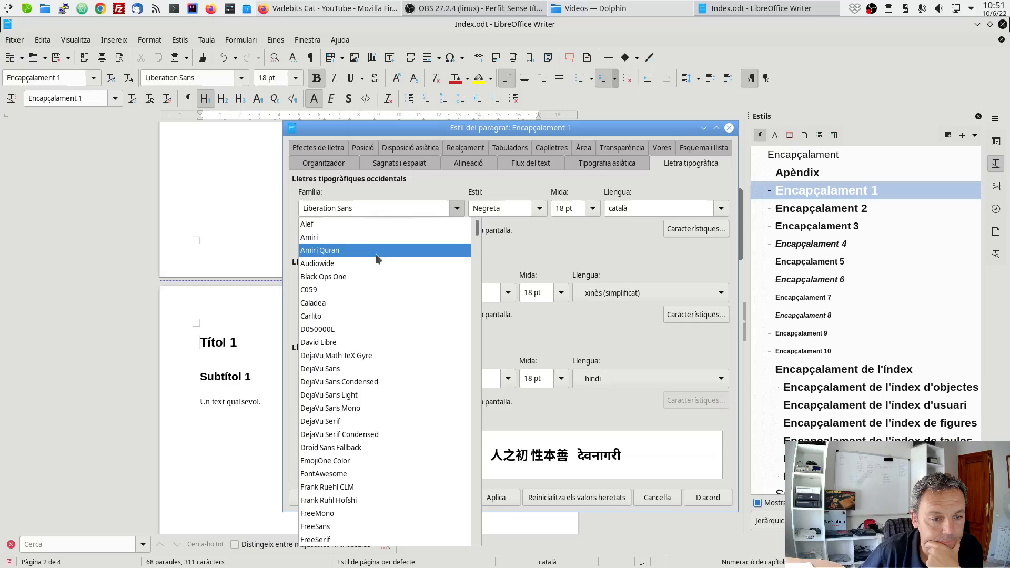
pyautogui.click(349, 276)
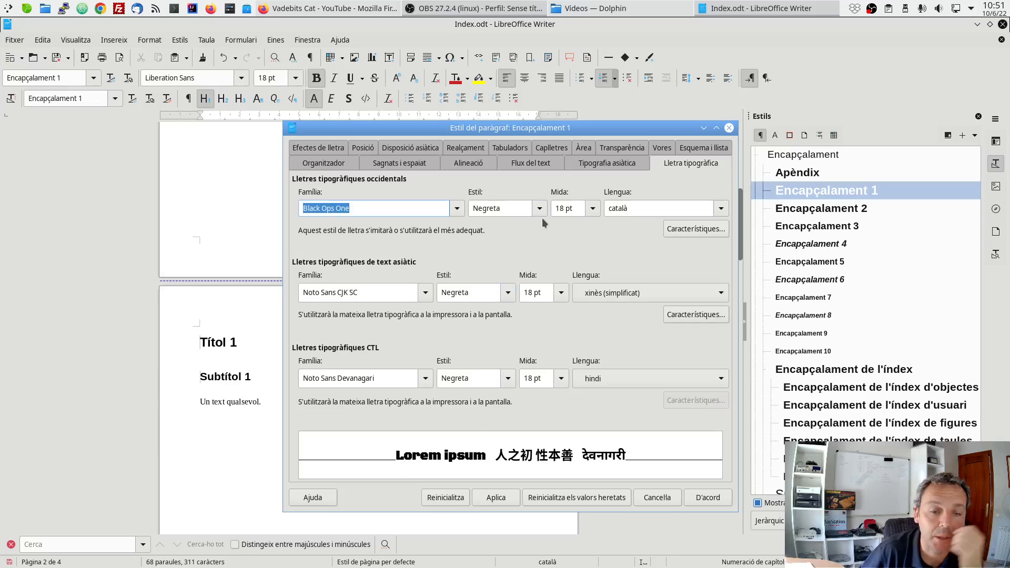
# Set the Encapçalament 1 style's Western font size to 28 pt and apply the style changes.
pyautogui.click(594, 210)
pyautogui.scroll(-2, 568, 363)
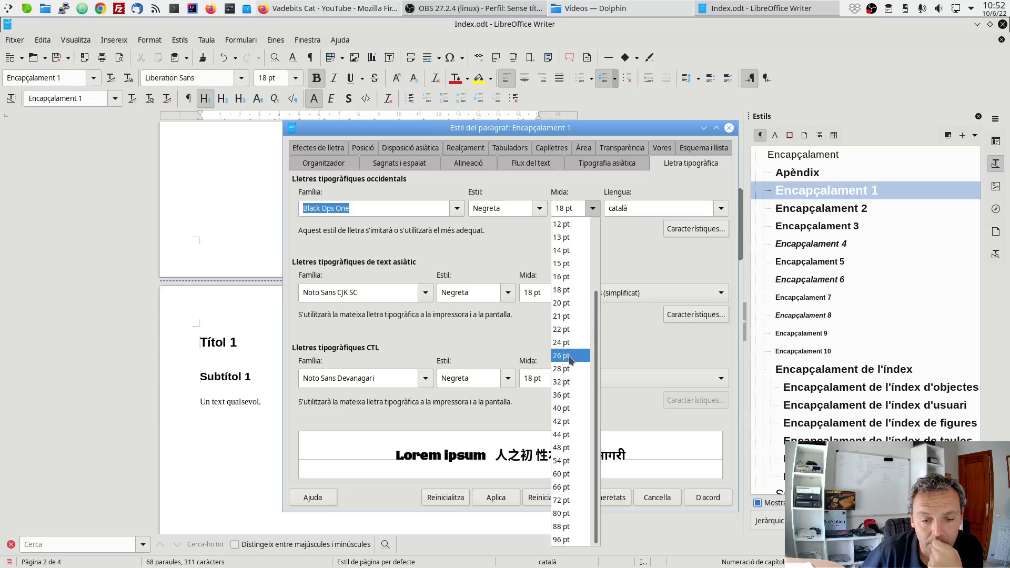
pyautogui.click(568, 369)
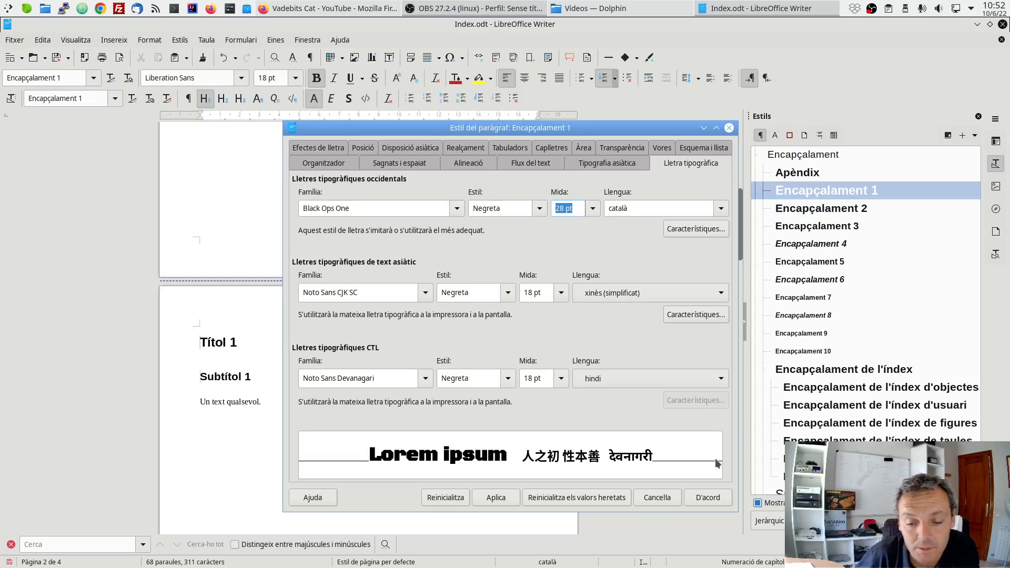
pyautogui.click(505, 497)
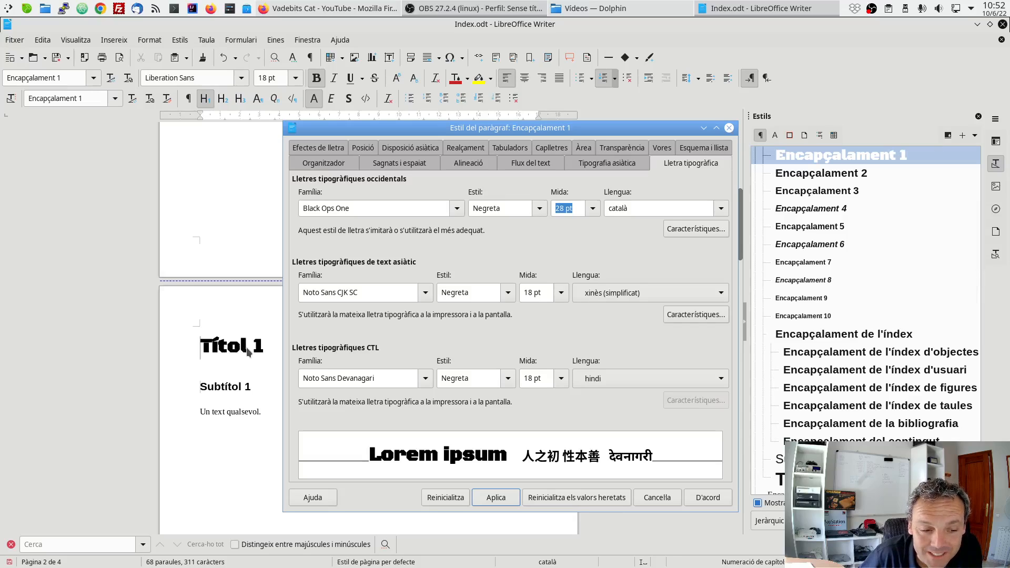
pyautogui.click(694, 495)
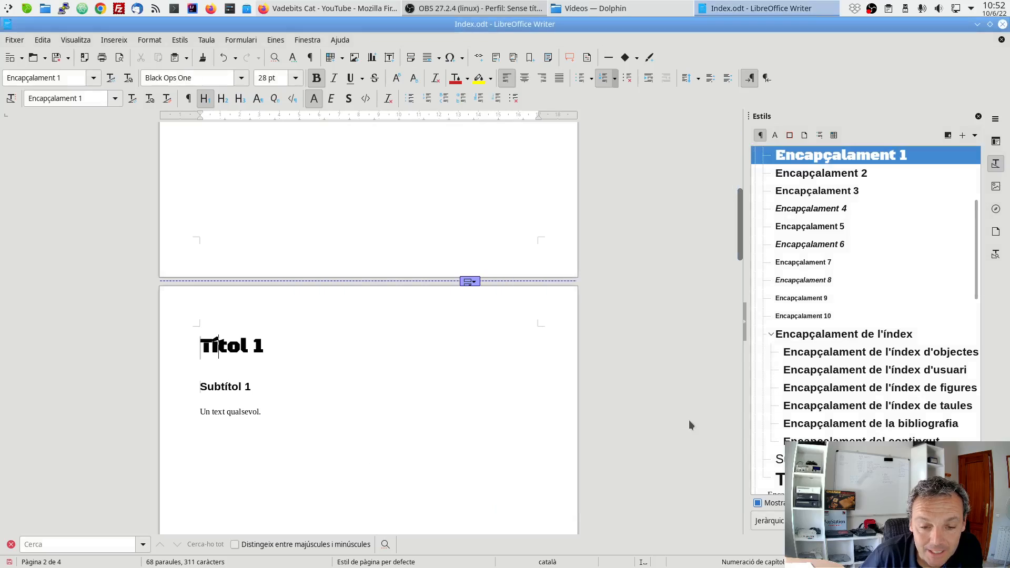
# Check how the "Títol 2" heading looks and which paragraph style "Subtítol 2.1" uses.
pyautogui.scroll(-10, 689, 419)
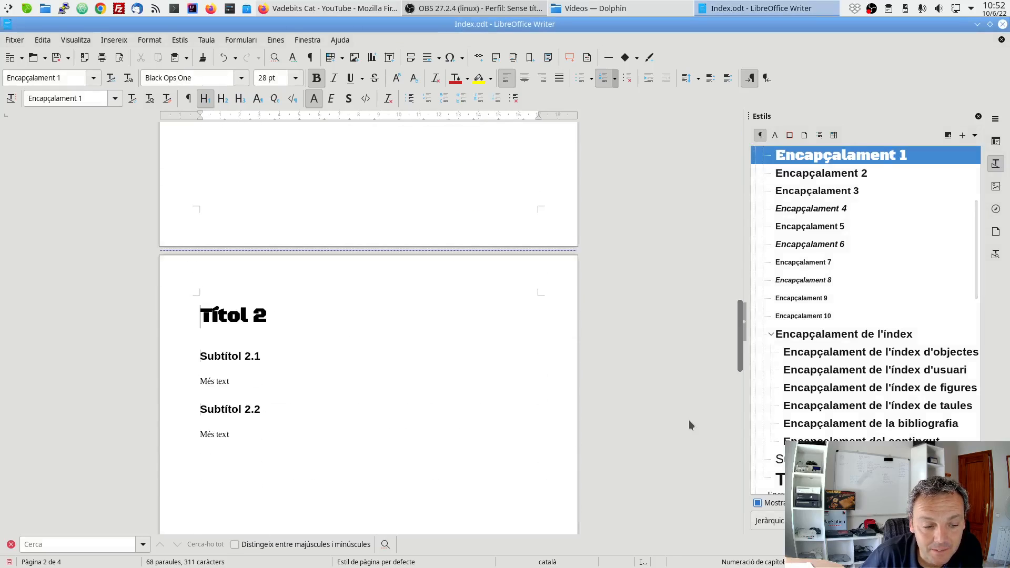
pyautogui.scroll(-3, 689, 421)
pyautogui.click(294, 236)
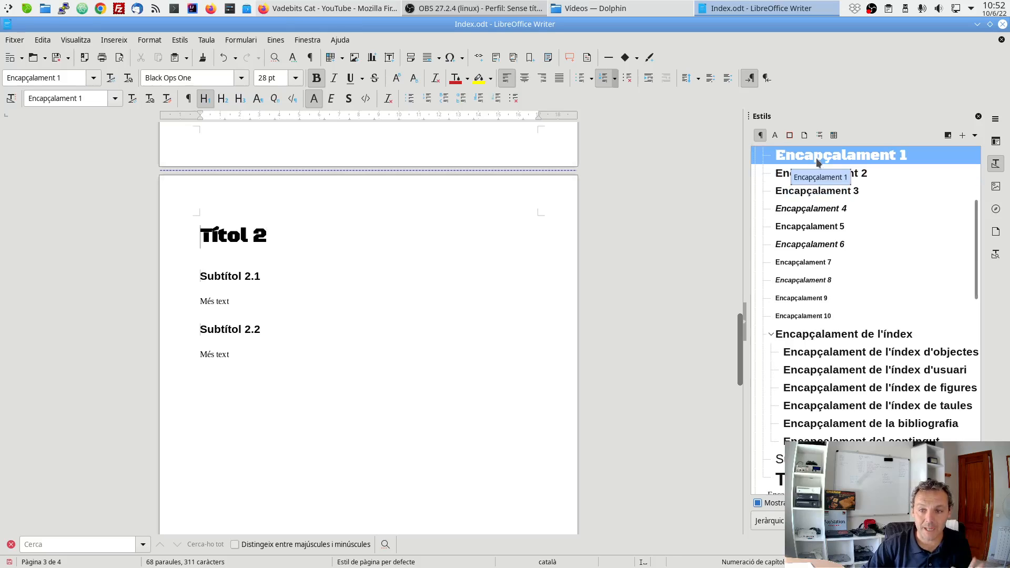
pyautogui.click(813, 175)
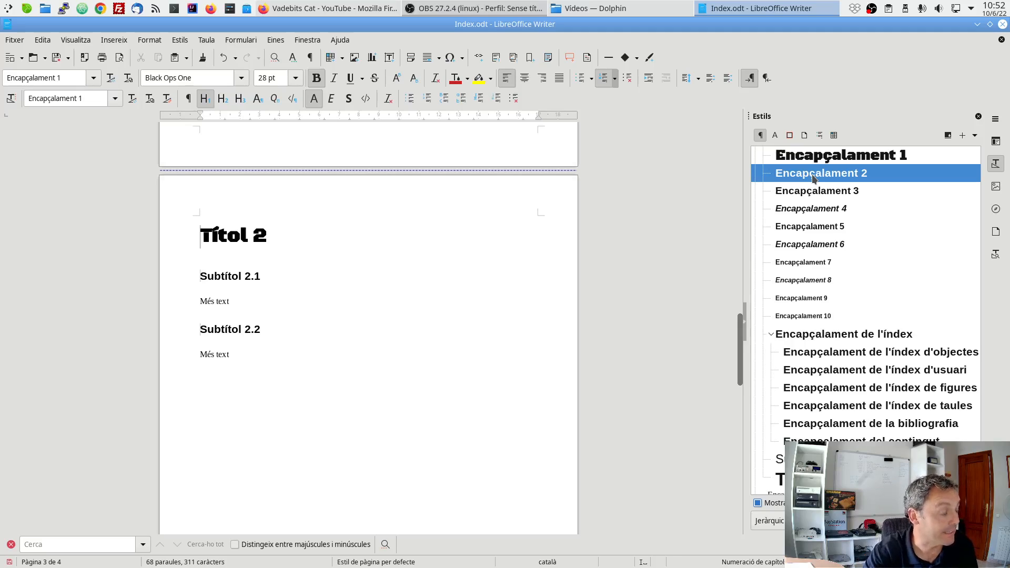
pyautogui.click(240, 274)
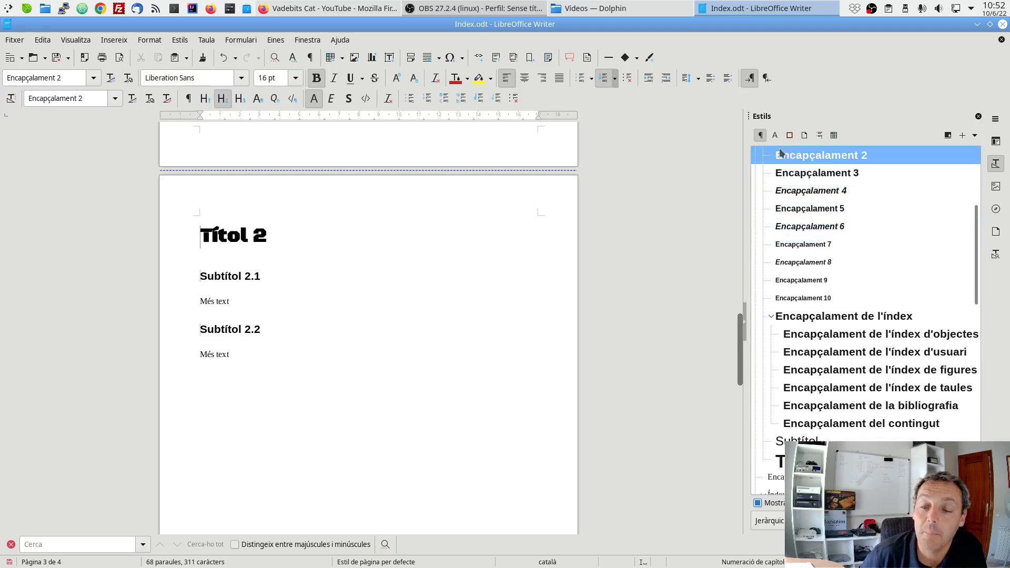
# Modify the Encapçalament 2 paragraph style so that its alignment is centred (Centre).
pyautogui.rightClick(827, 155)
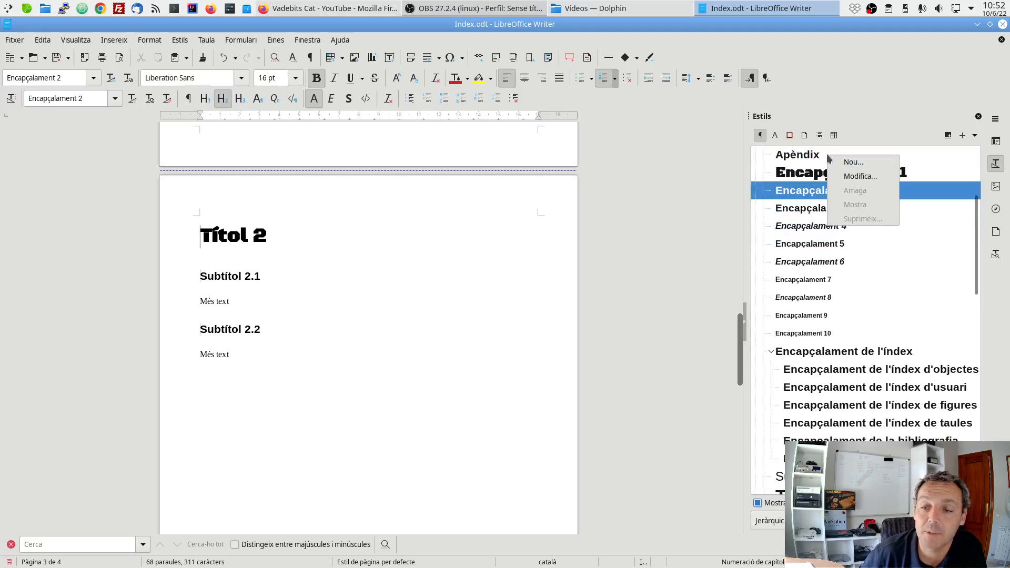
pyautogui.click(858, 176)
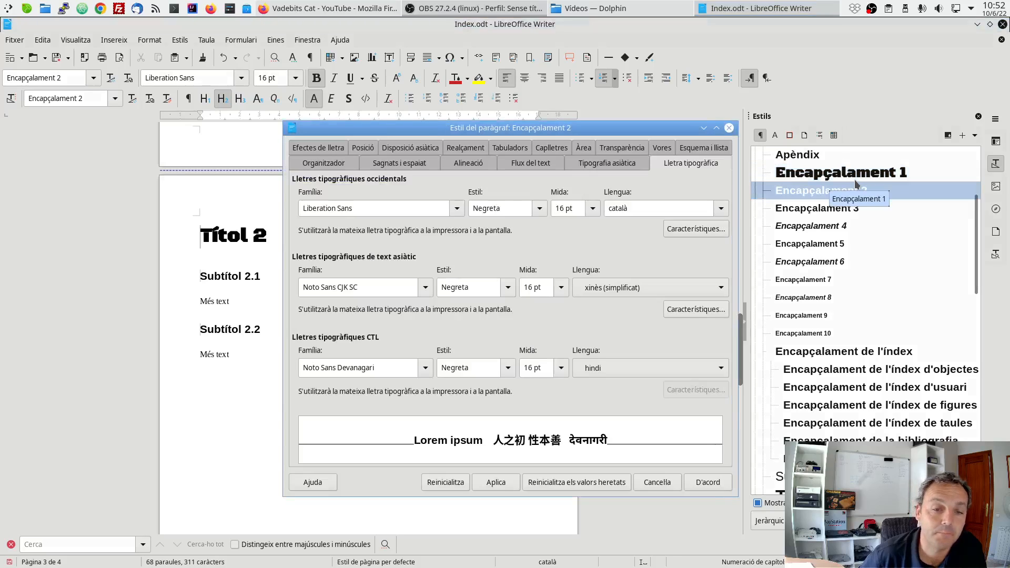
pyautogui.click(455, 165)
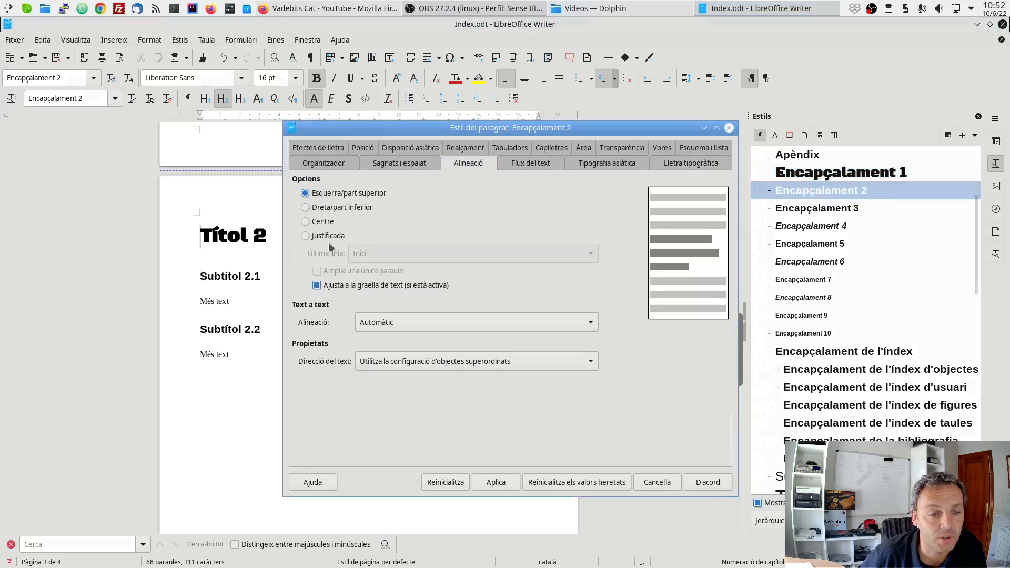
pyautogui.click(321, 221)
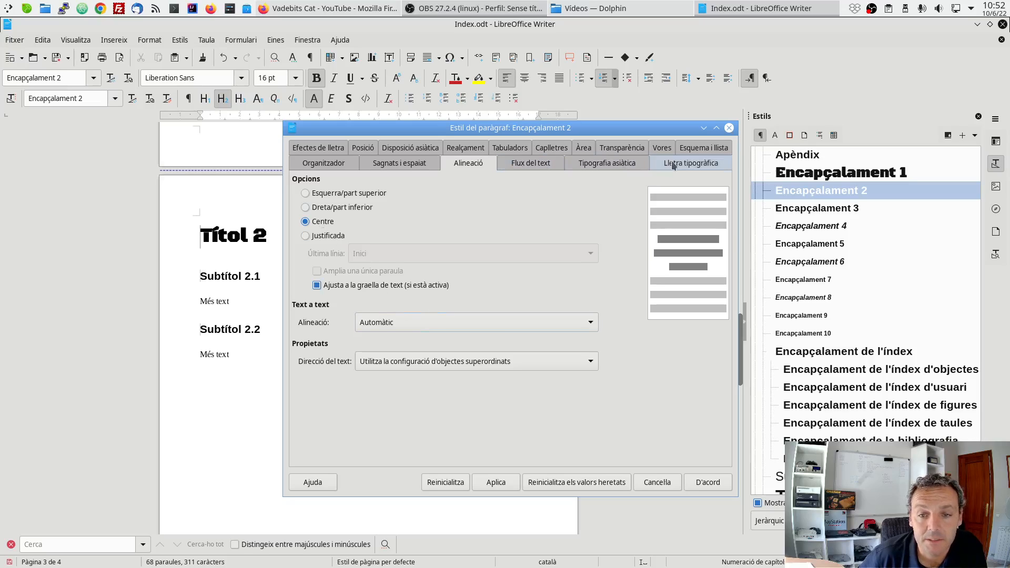
# Set the Encapçalament 2 style's case effect to MAJÚSCULES and apply the style changes.
pyautogui.click(340, 148)
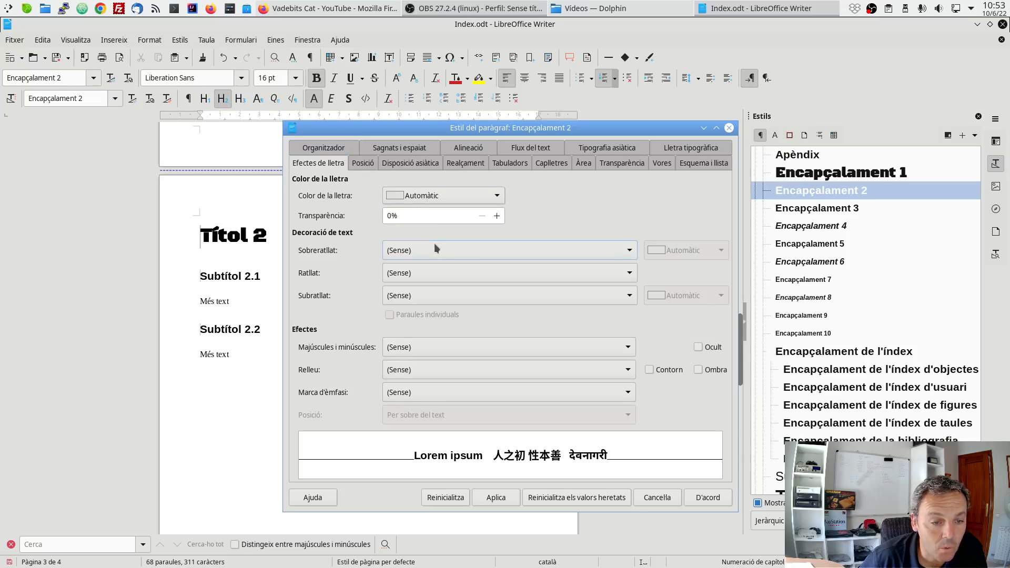
pyautogui.click(431, 348)
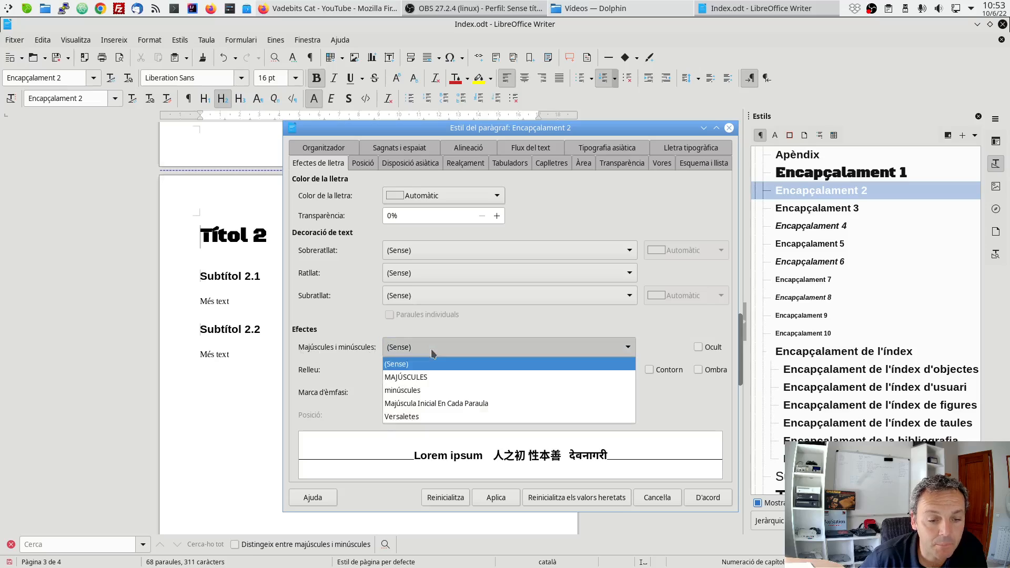
pyautogui.click(427, 378)
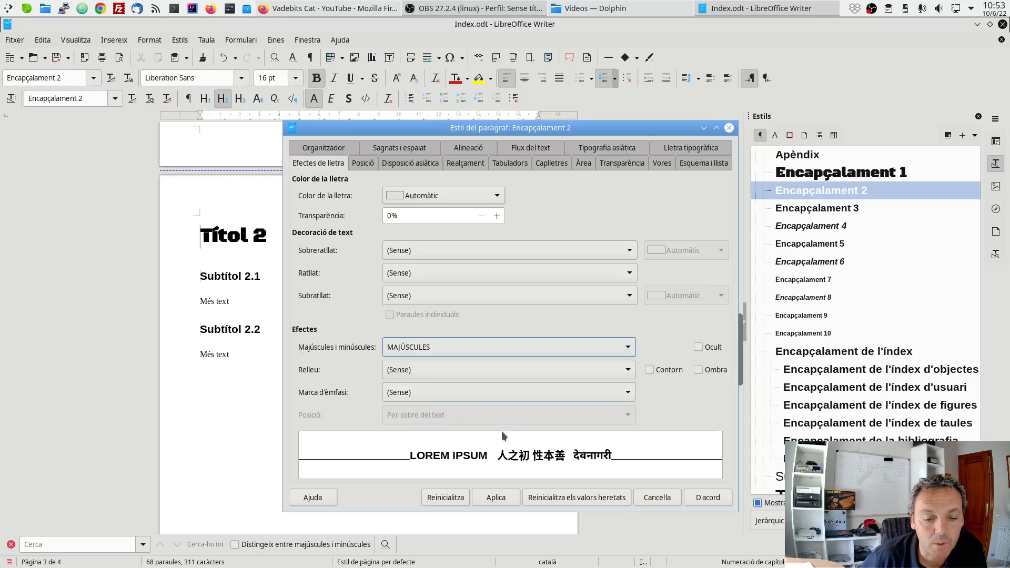
pyautogui.click(494, 501)
pyautogui.click(705, 497)
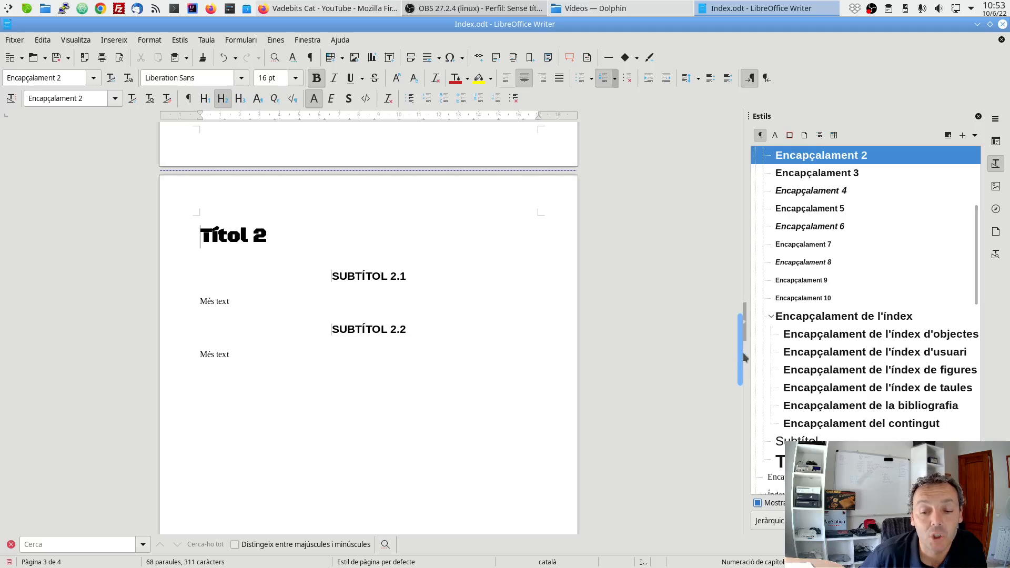
# Check how the Encapçalament 2 subtitles look under the "Títol 1" and "Títol 3" headings.
pyautogui.moveTo(744, 358); pyautogui.dragTo(750, 240)
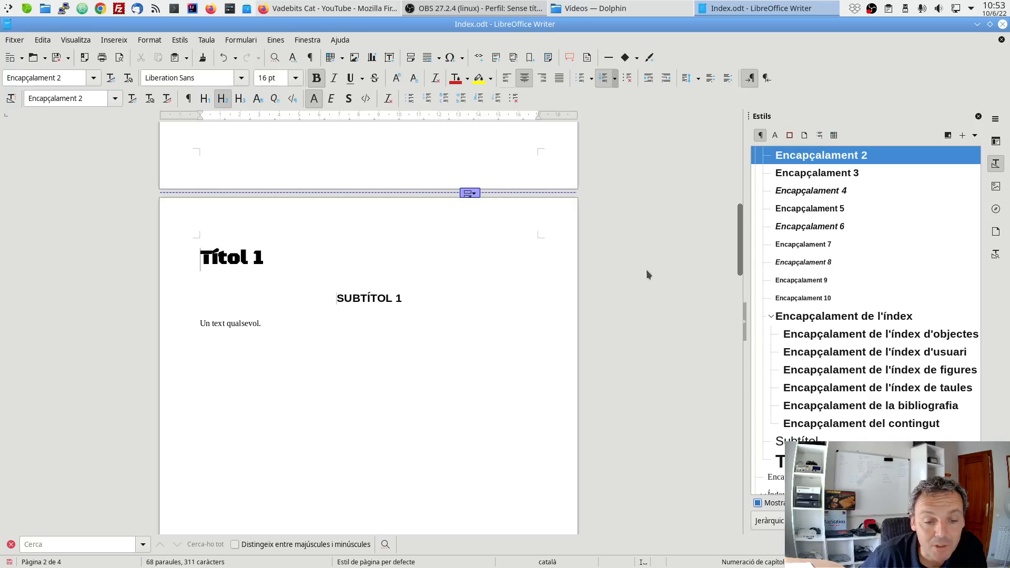
pyautogui.moveTo(741, 259); pyautogui.dragTo(738, 480)
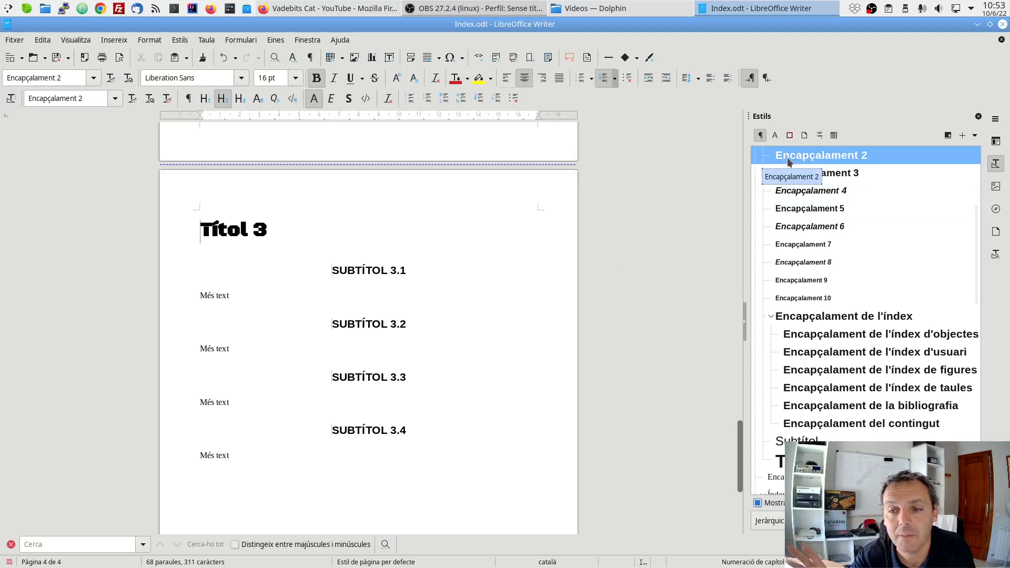
pyautogui.rightClick(788, 157)
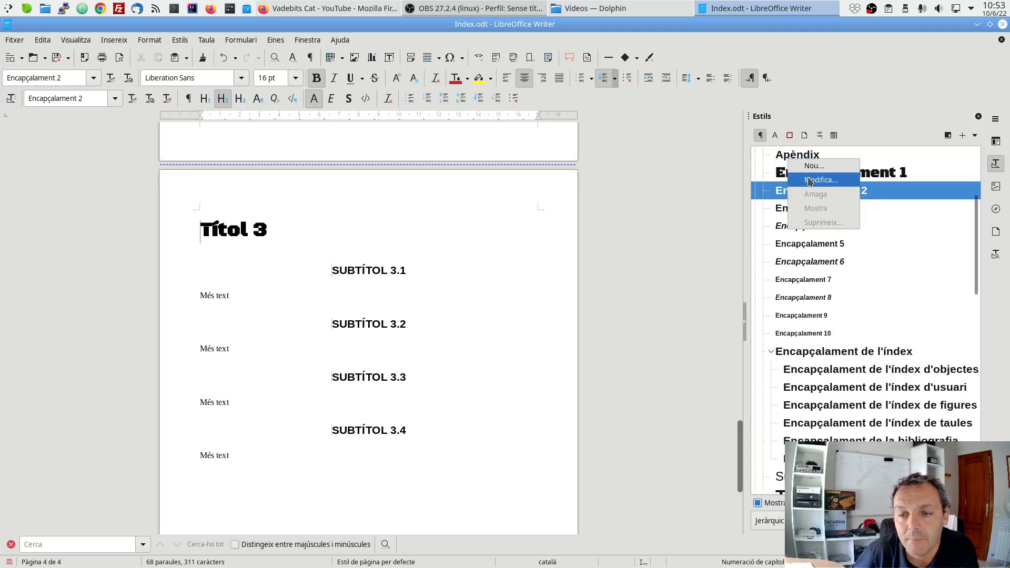
pyautogui.click(780, 192)
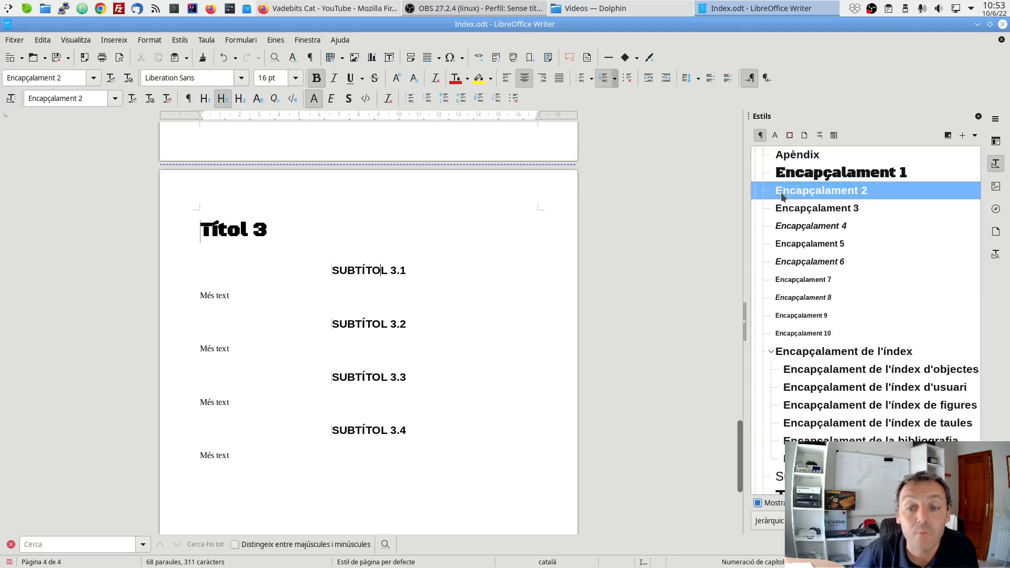